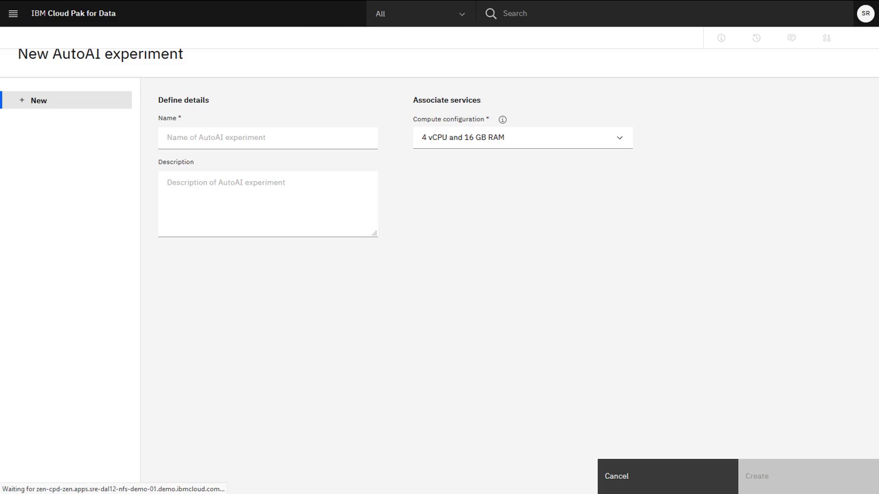
Create a new AutoAI experiment named "Bank marketing campaign" with the 4 vCPU and 16 GB RAM compute configuration
click(275, 138)
text(Bank marketing campaign)
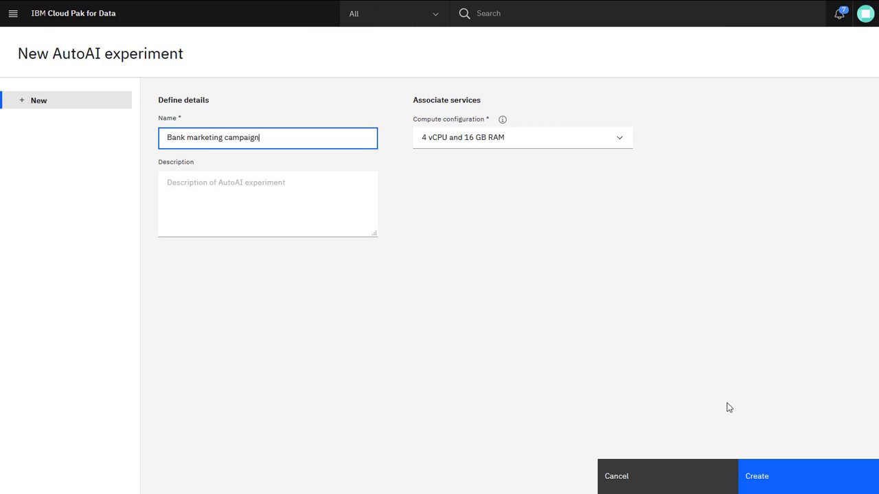
click(785, 479)
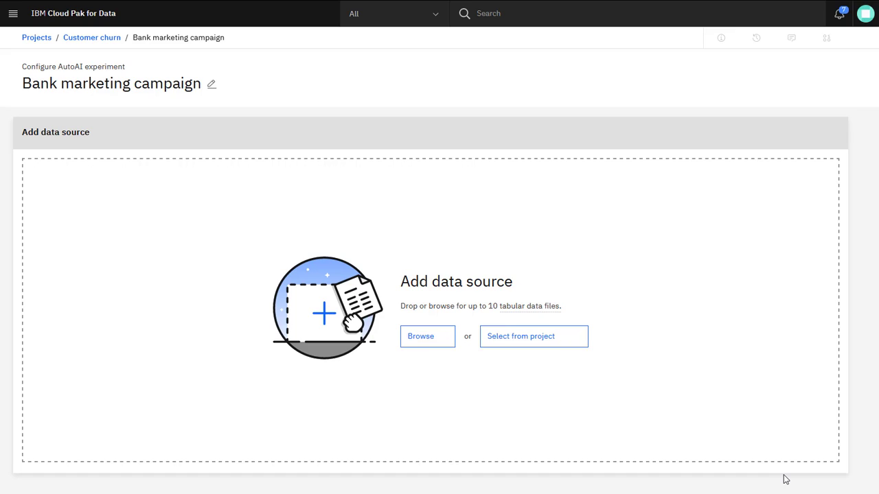
Add UCI Bank Marketing Data Set.csv from the project's data assets as the experiment's data source
click(565, 338)
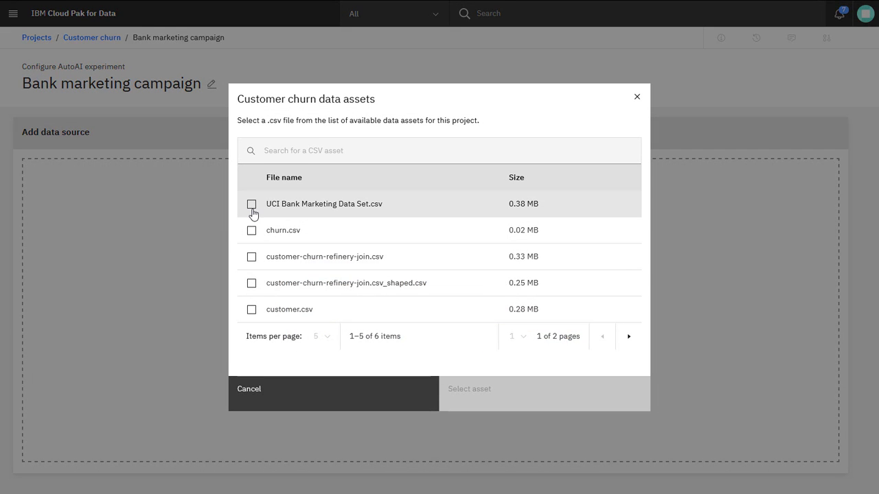
click(252, 206)
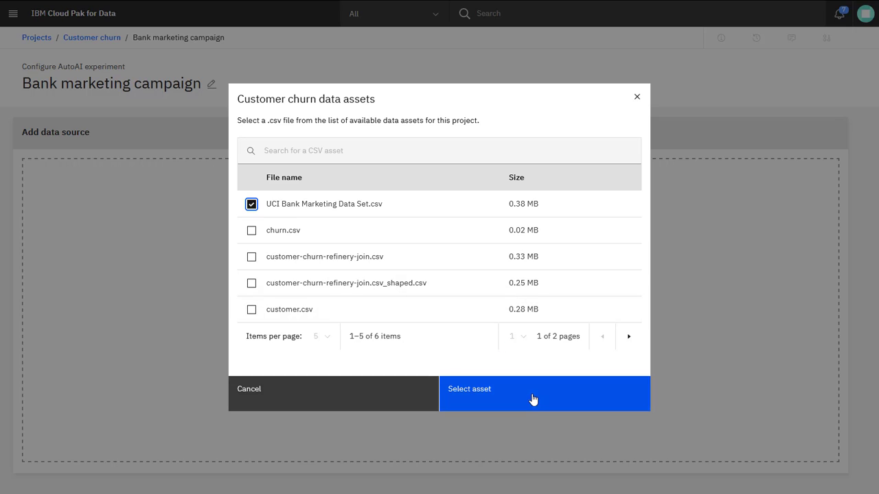
click(533, 398)
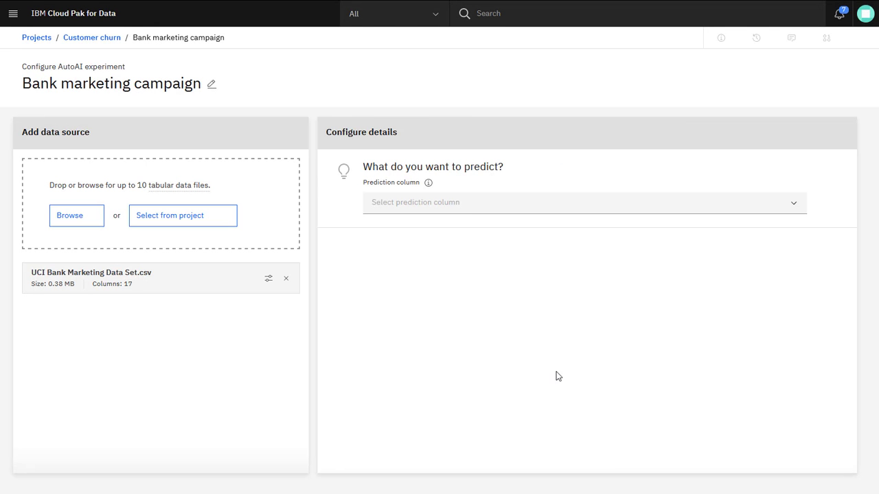
Set column y as the prediction column
click(758, 212)
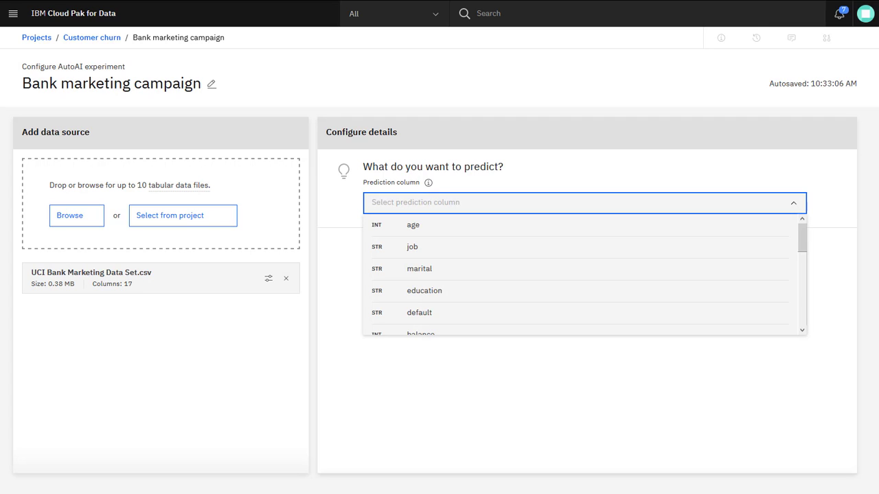
scroll(784, 268, down, 3)
scroll(785, 274, down, 3)
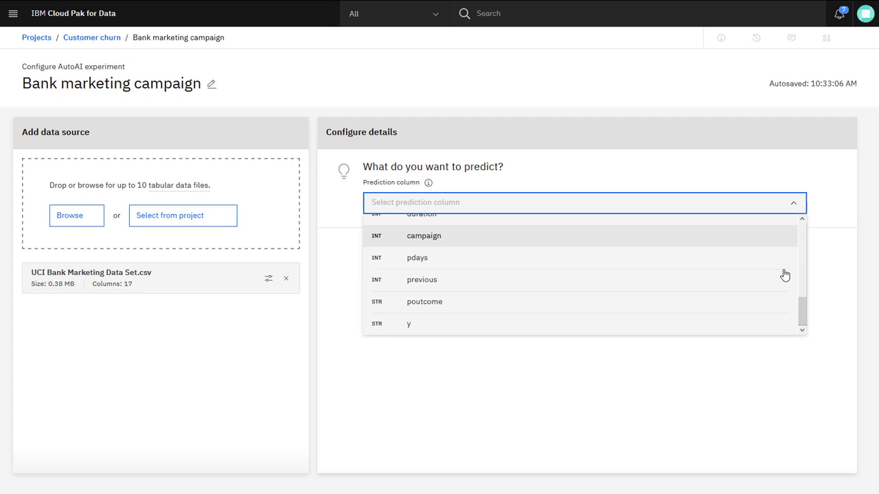
click(773, 328)
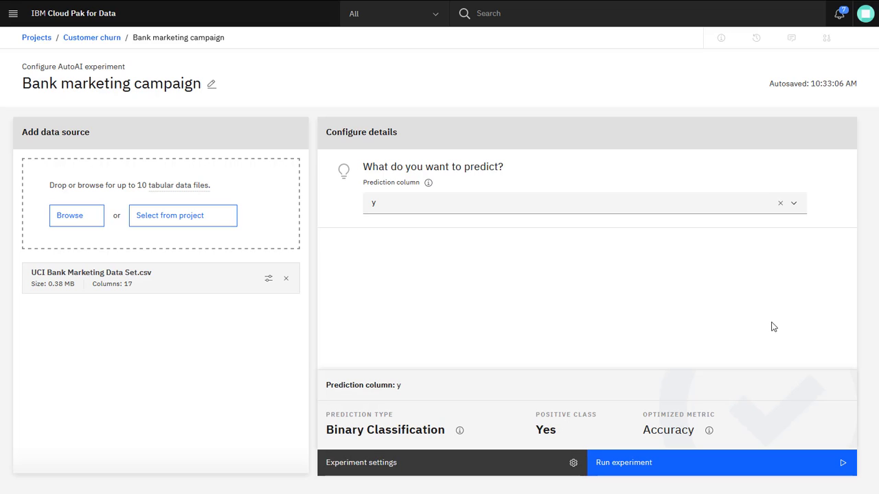
Review the experiment's data source, prediction and runtime settings, including data split, included columns, positive class and algorithms, and leave without saving
click(492, 474)
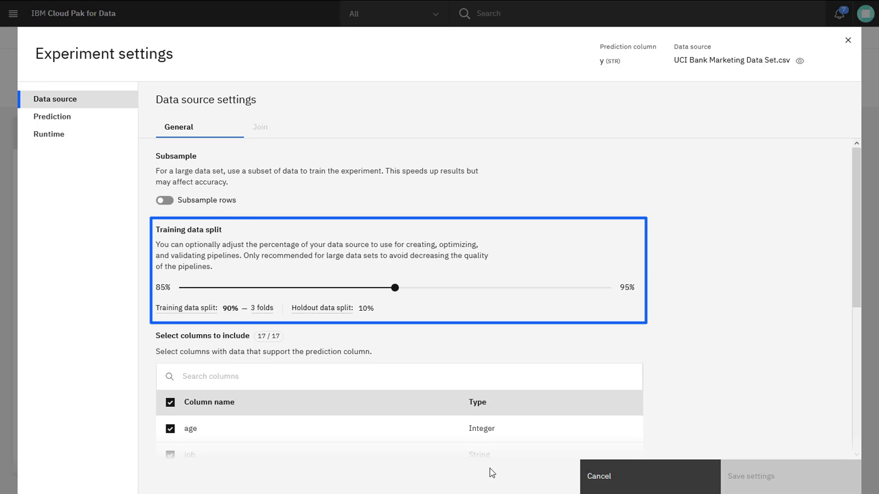
scroll(493, 443, down, 3)
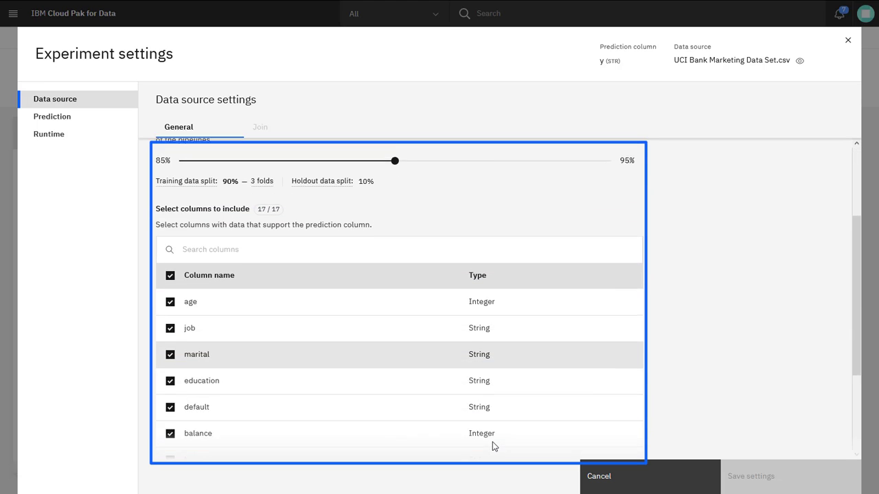
scroll(492, 443, down, 2)
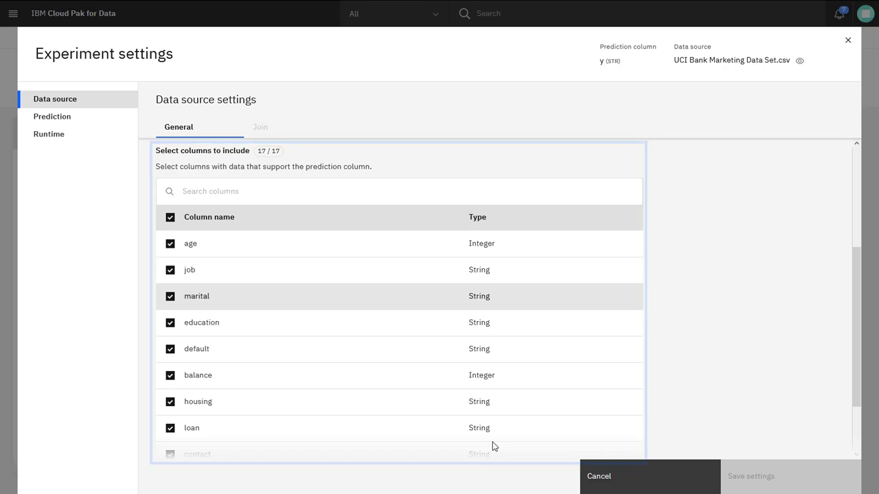
scroll(492, 441, up, 4)
click(80, 116)
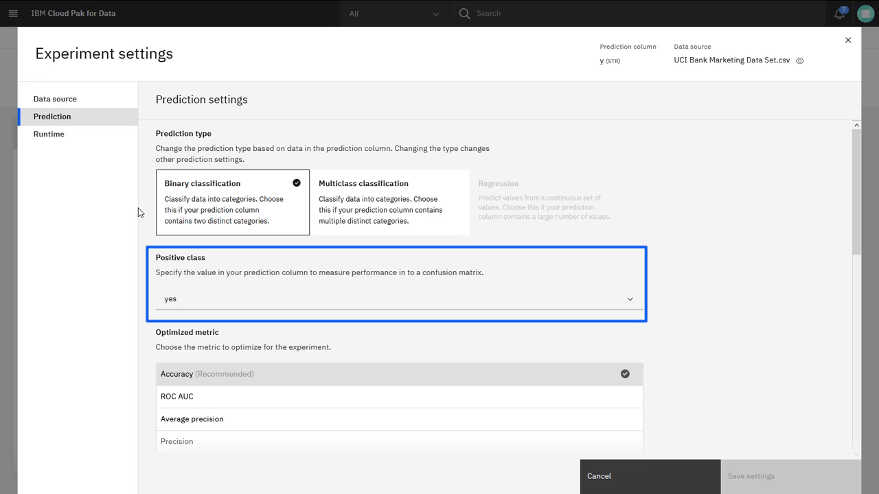
click(205, 302)
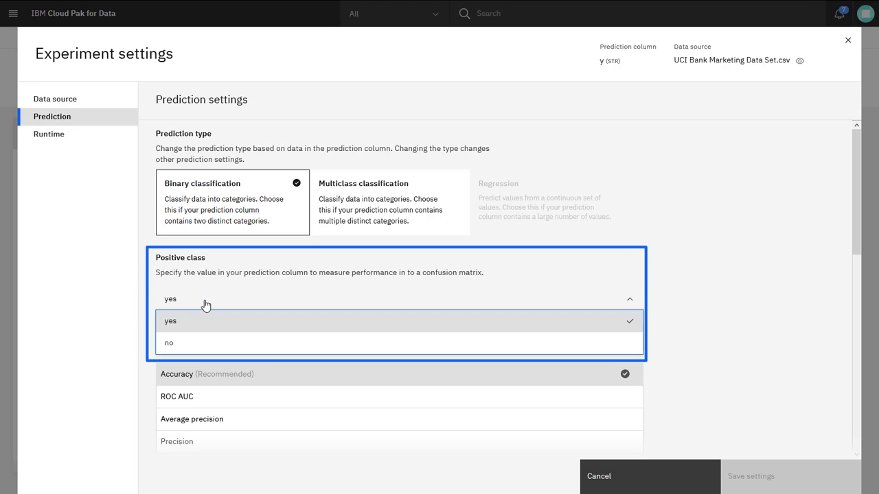
click(206, 304)
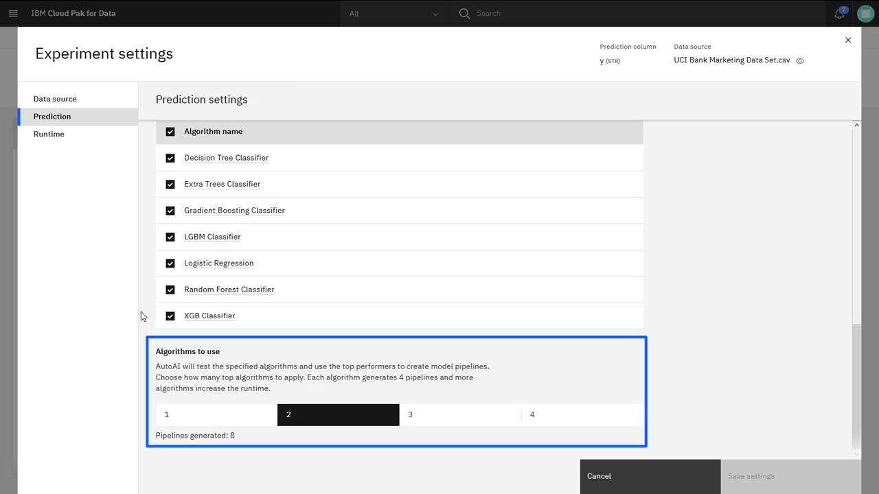
click(99, 143)
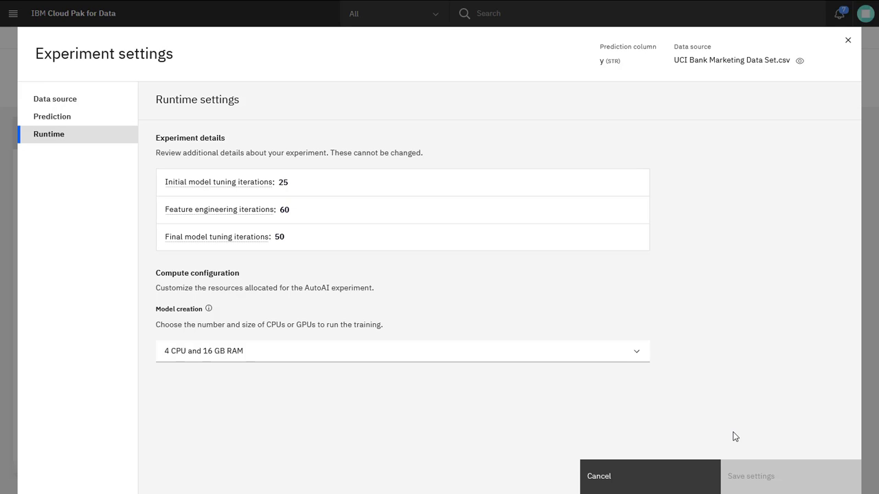
click(678, 474)
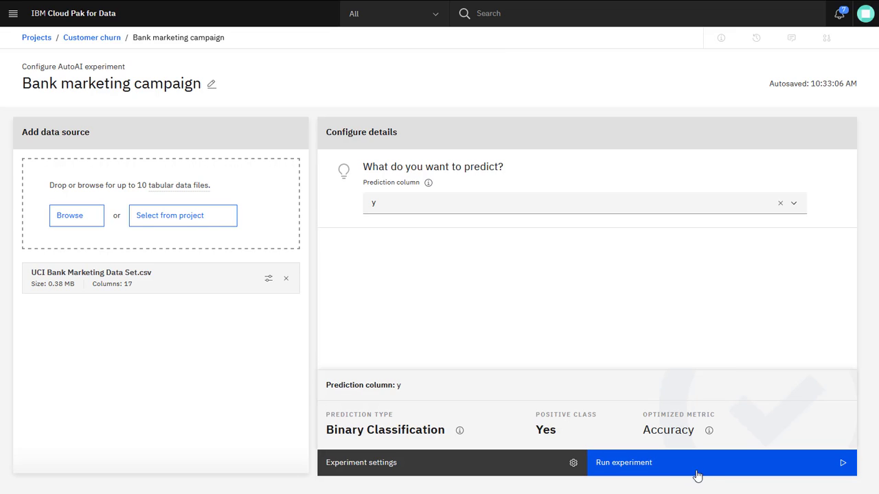
Run the Bank marketing campaign experiment
click(712, 469)
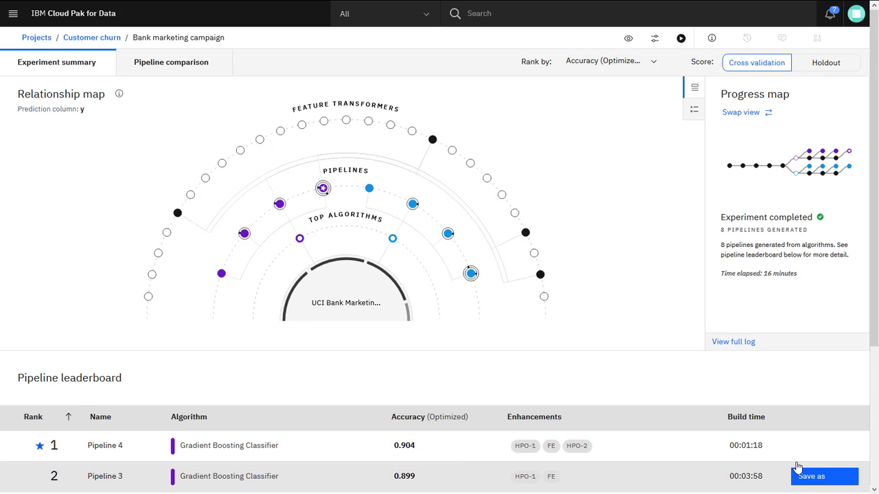
Examine the legend, the enlarged progress map, the relationship map and the pipeline leaderboard of the experiment
click(696, 117)
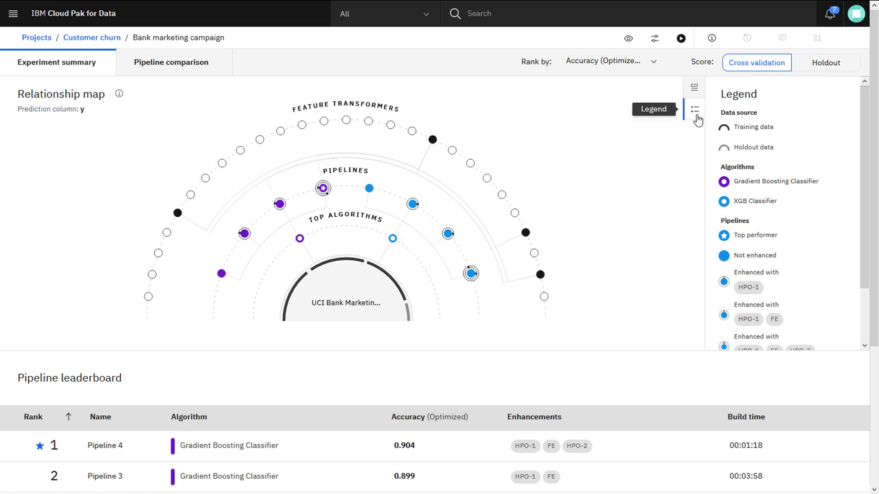
click(695, 90)
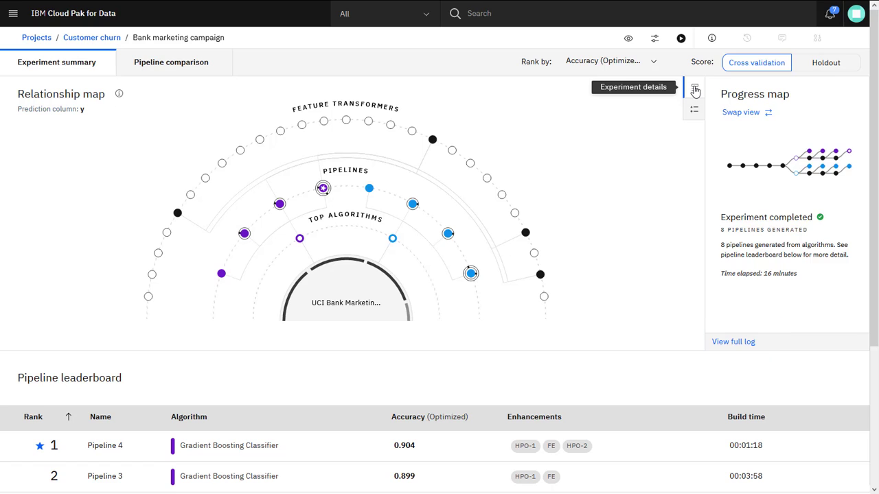
click(739, 114)
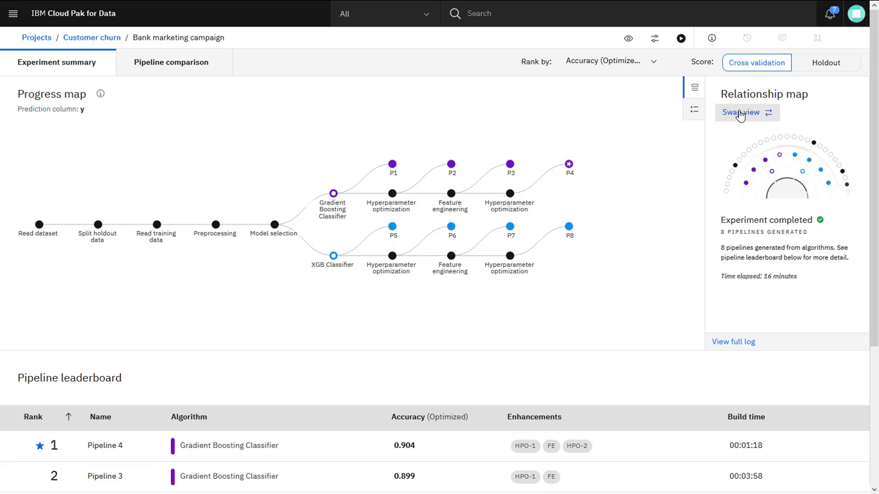
click(740, 114)
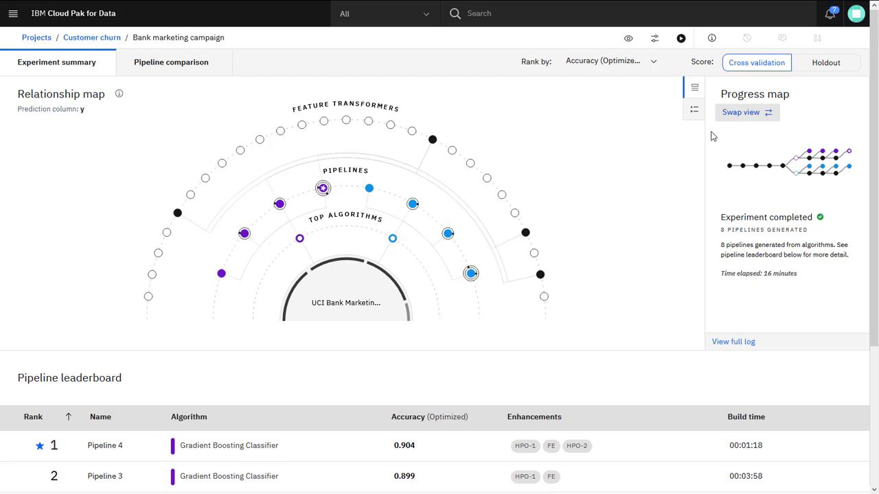
scroll(663, 301, down, 3)
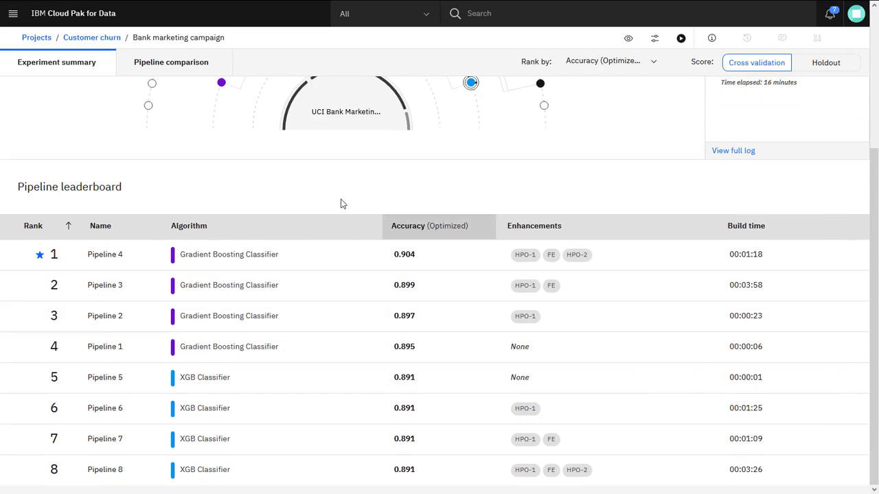
Compare the pipelines using Holdout scores and rank them by Average precision
click(184, 66)
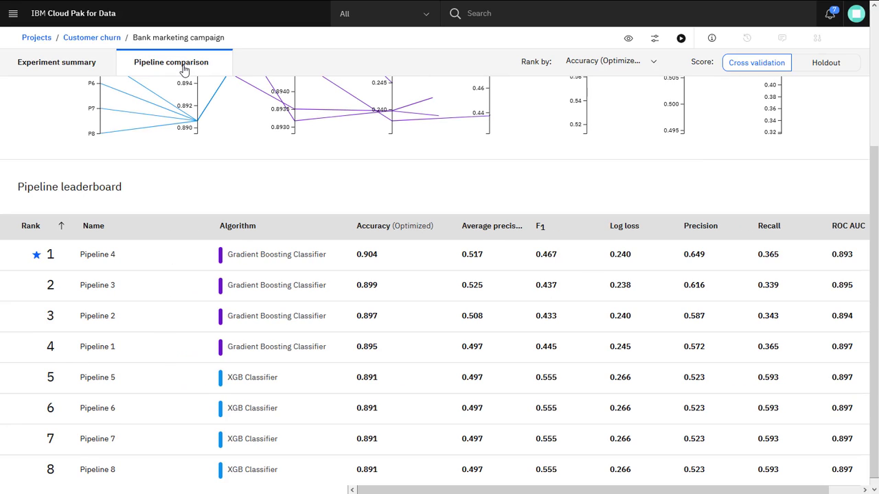
scroll(184, 69, up, 3)
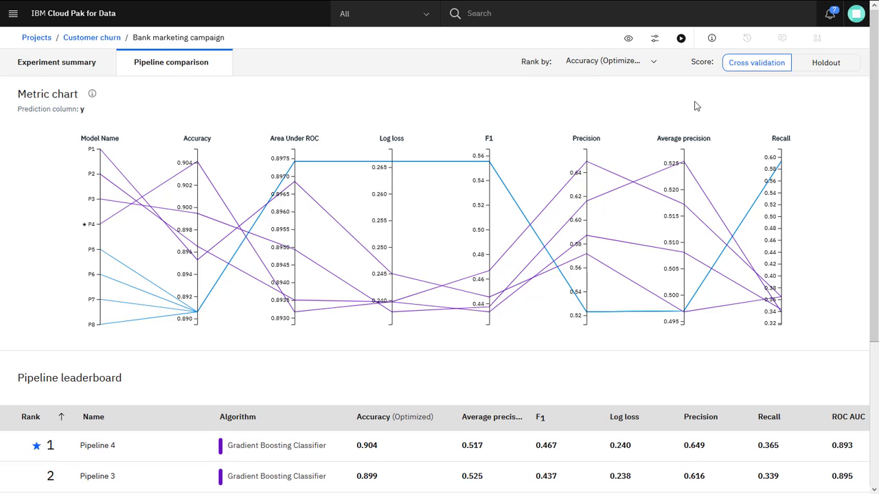
click(826, 64)
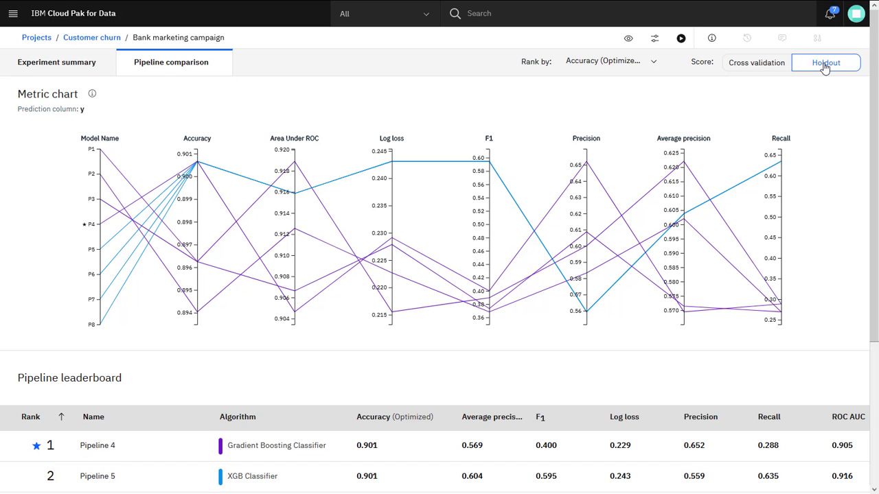
click(636, 63)
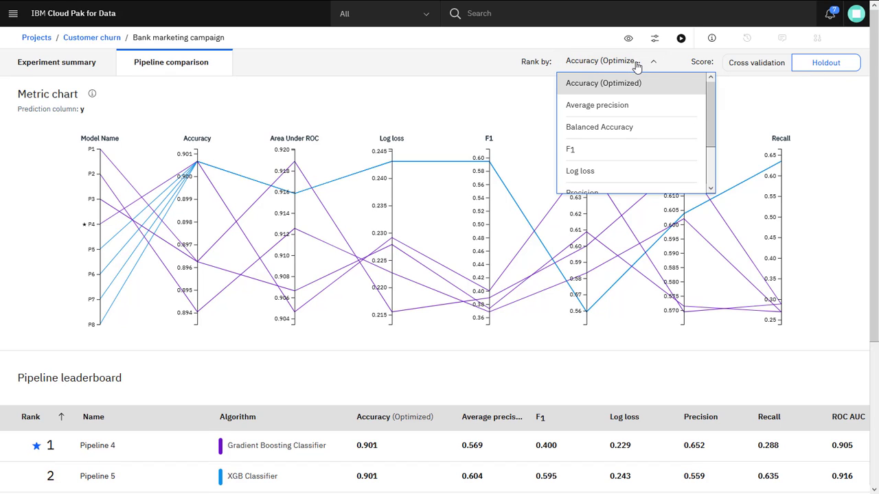
click(642, 111)
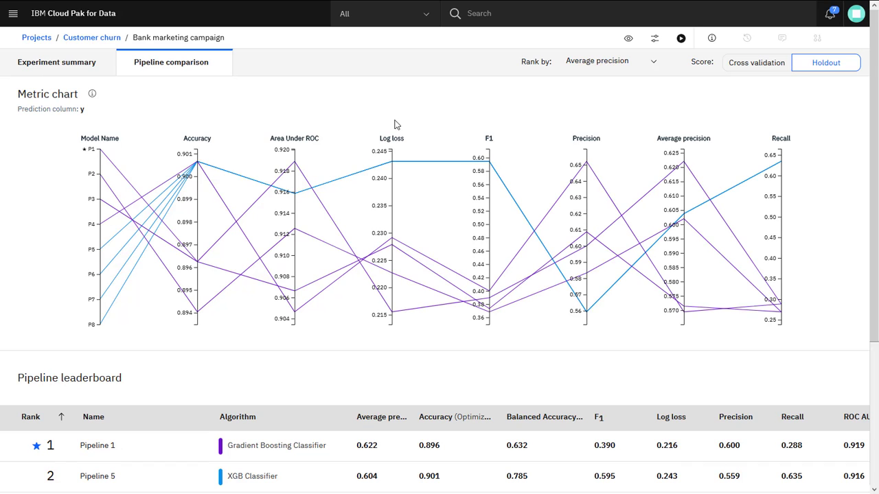
Open the top-ranked pipeline and examine its model evaluation, confusion matrix, precision recall curve, model information and feature importance
scroll(32, 290, down, 3)
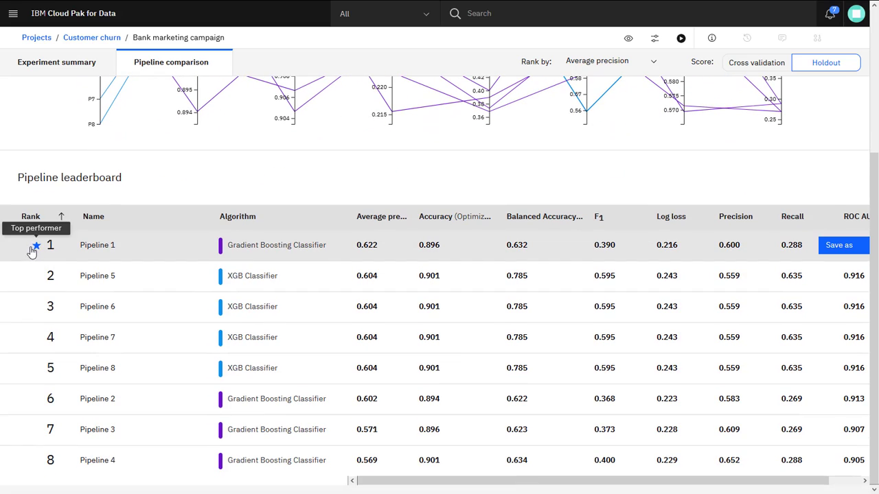
click(17, 248)
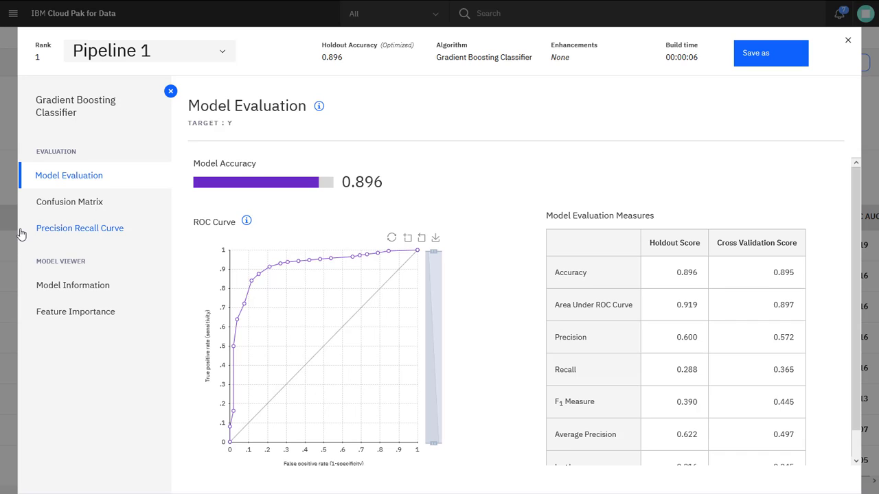
click(29, 209)
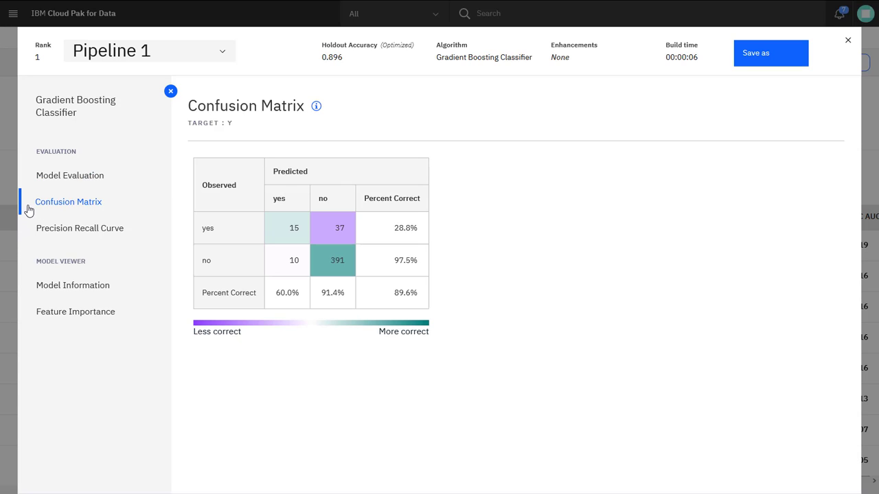
click(28, 236)
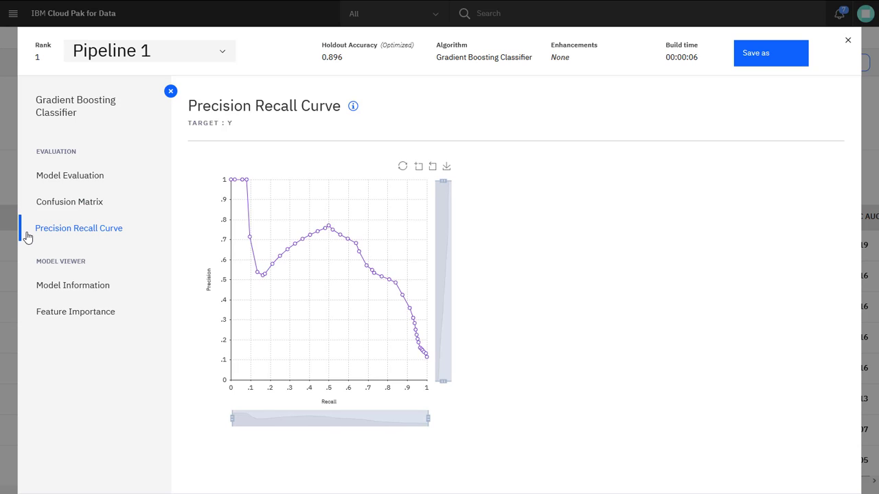
click(28, 290)
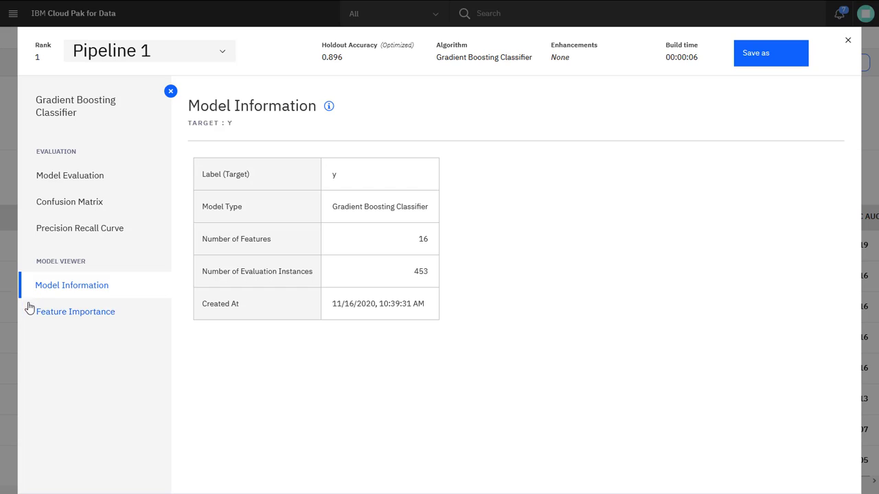
click(28, 316)
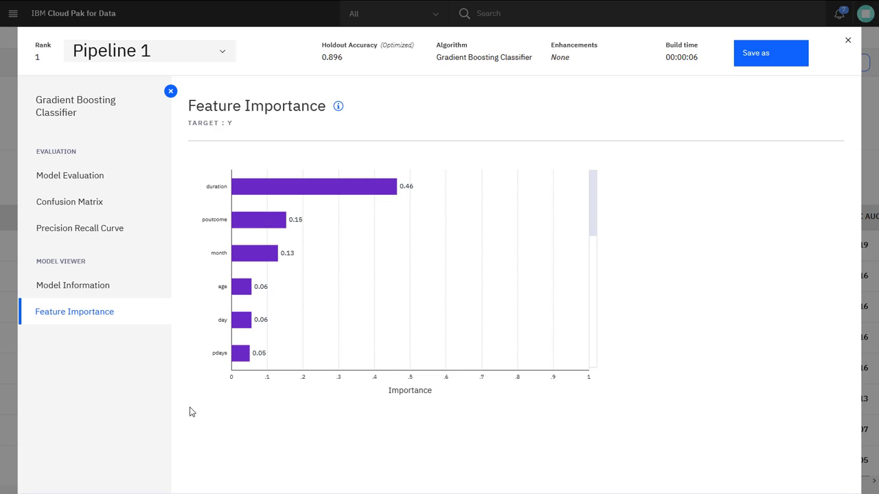
Save Pipeline 1 to the project as a Model asset, keeping the suggested name
click(774, 61)
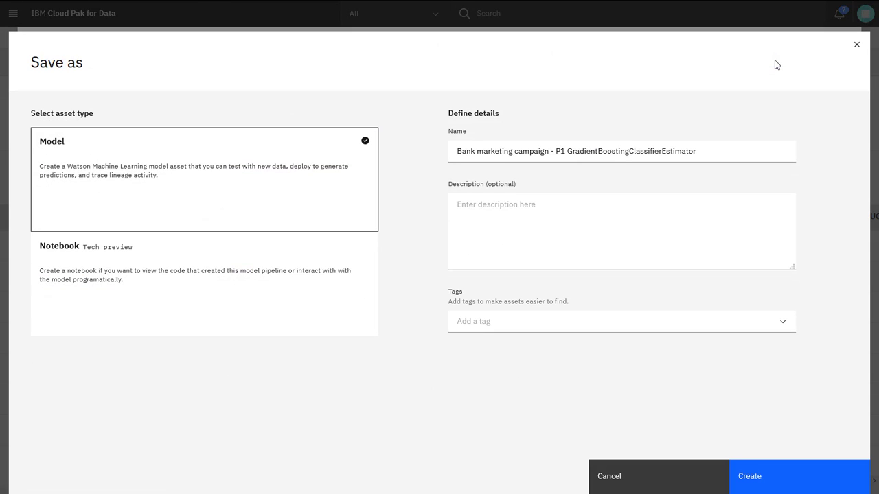
click(799, 471)
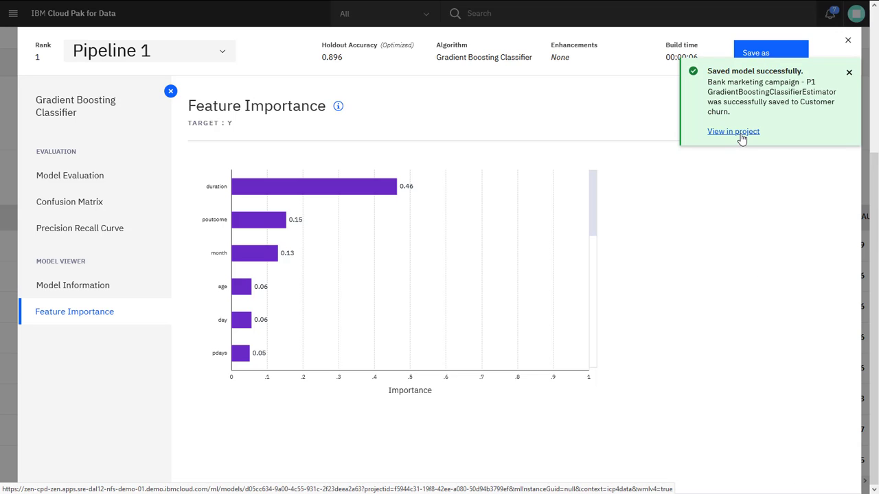
Open the saved Pipeline 1 model in the project, review its summary and input schema, and promote it to customer_churn_deployment_space
click(733, 132)
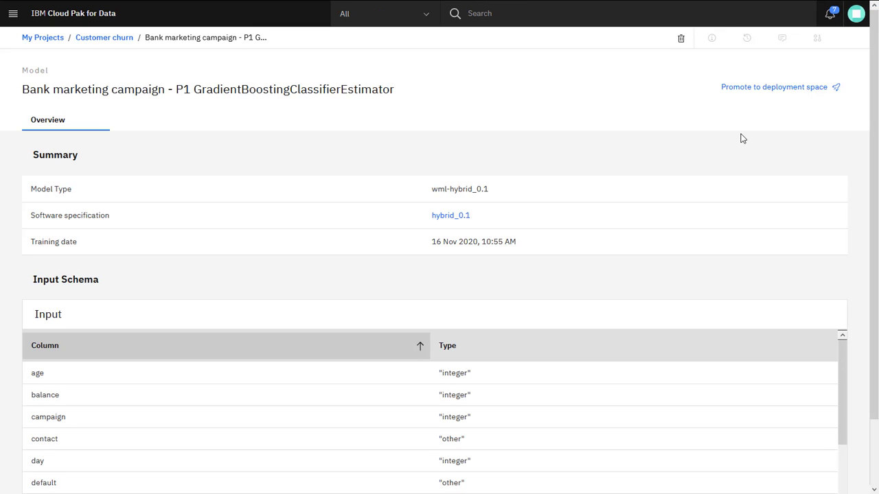
scroll(741, 139, down, 1)
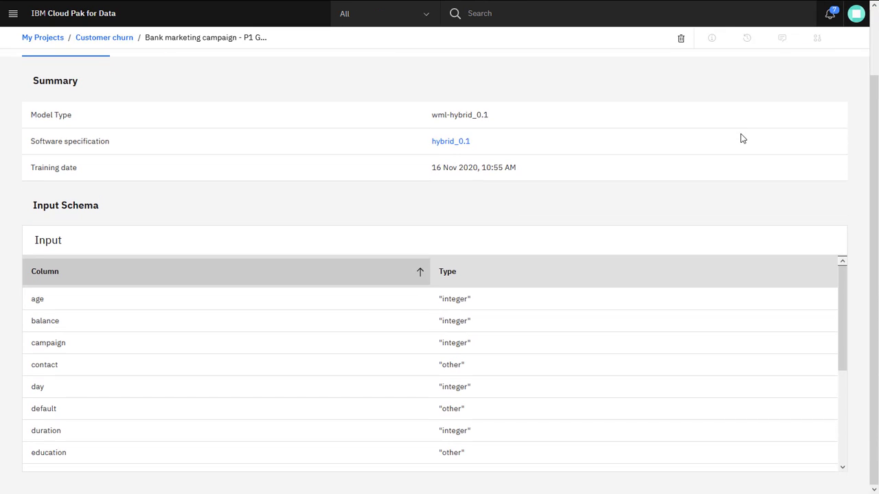
scroll(740, 139, up, 1)
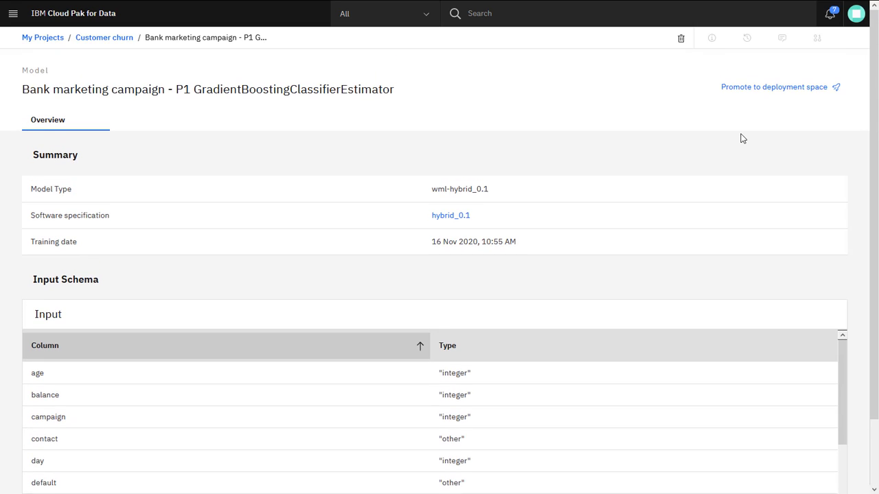
click(768, 90)
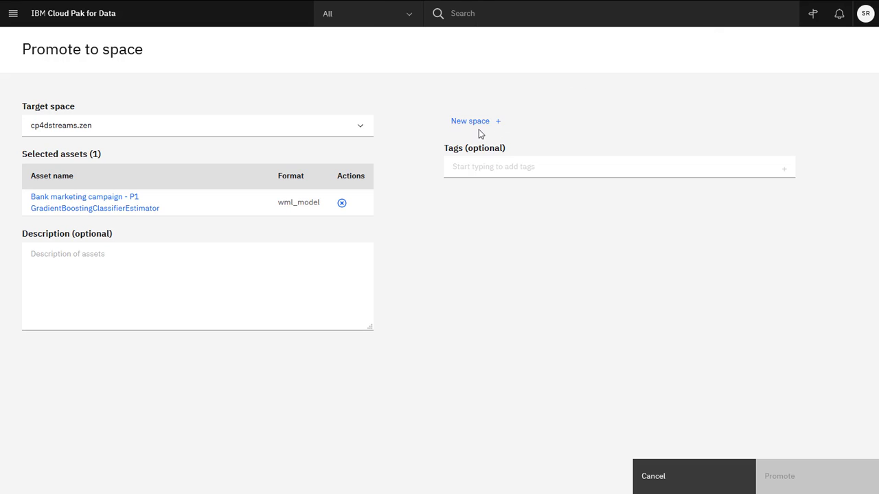
click(359, 131)
click(355, 169)
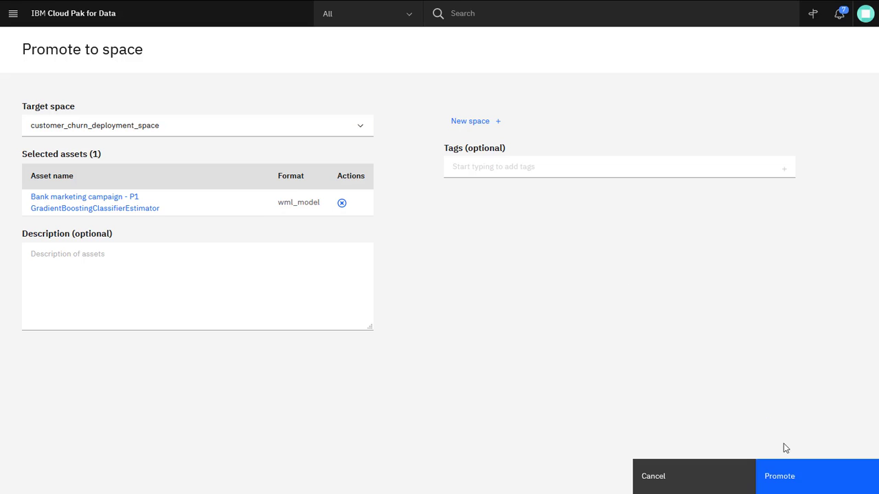
click(800, 479)
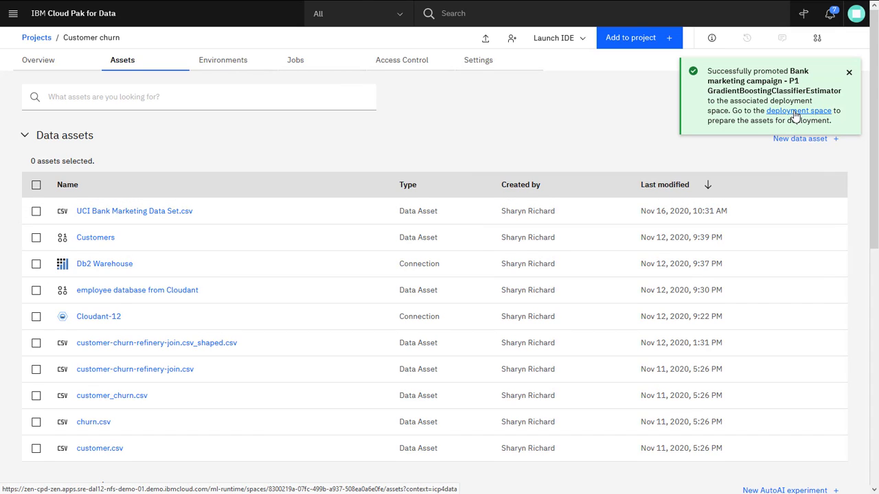
Create an Online deployment of the promoted bank marketing model in the deployment space, named Bank marketing deployment
click(793, 111)
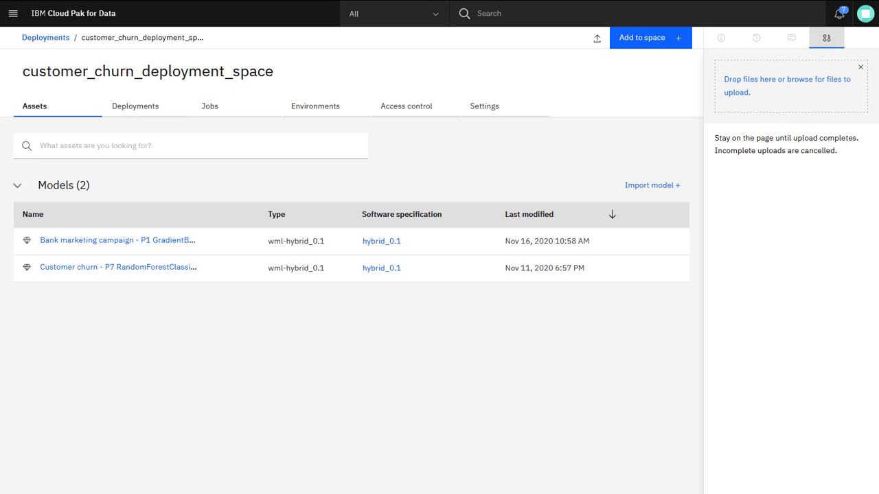
mouse_move(648, 243)
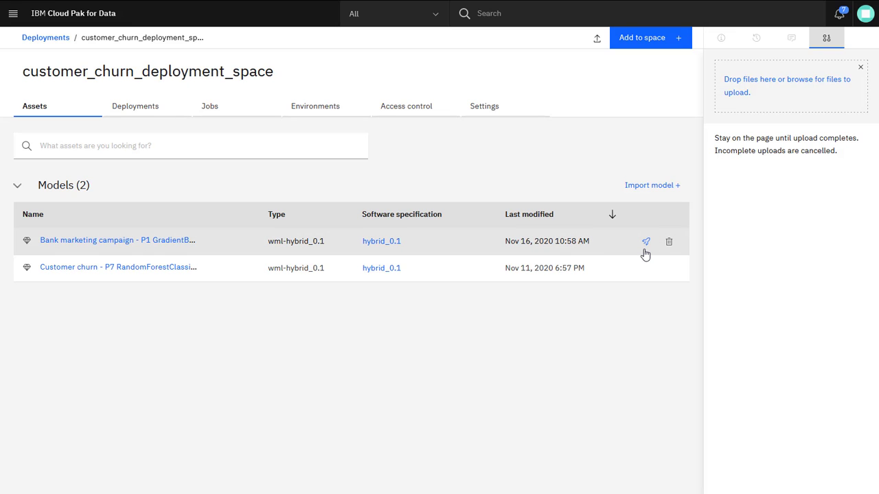
click(646, 242)
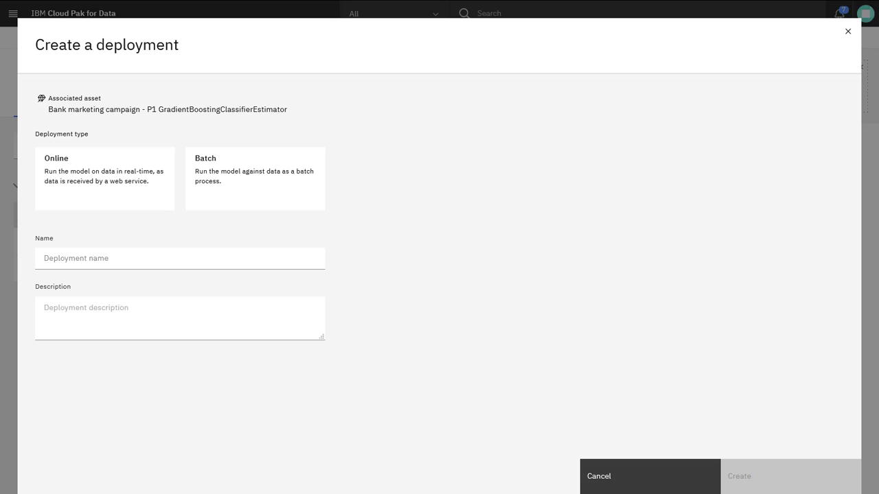
click(147, 198)
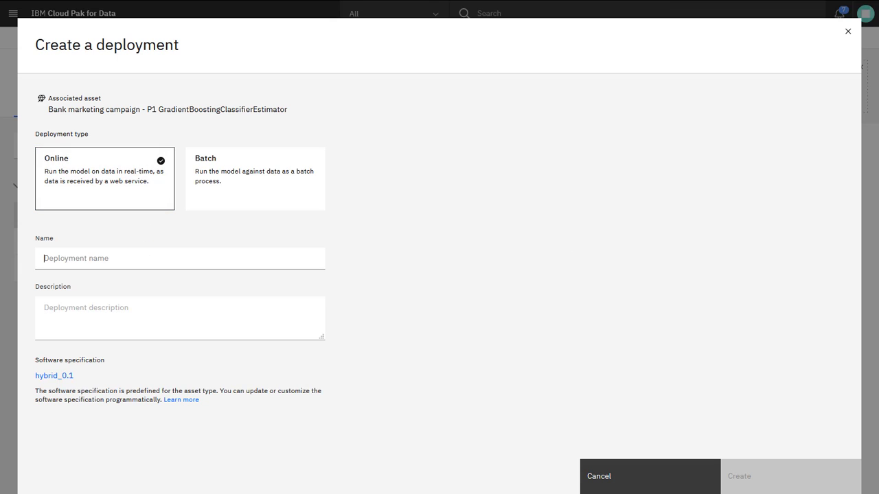
text(Bank marketing deployment)
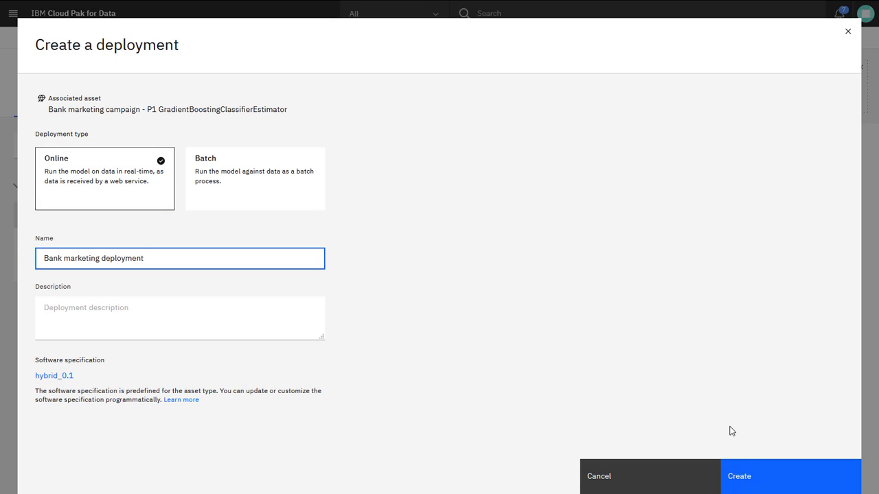
click(765, 484)
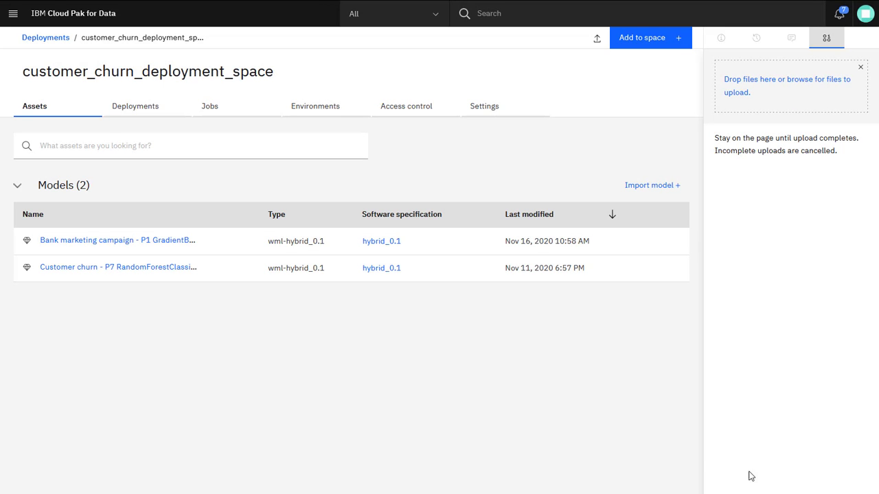
Open Bank marketing deployment from the space's deployments and examine its endpoint and the Java, JavaScript, Python and Scala code snippets
click(153, 110)
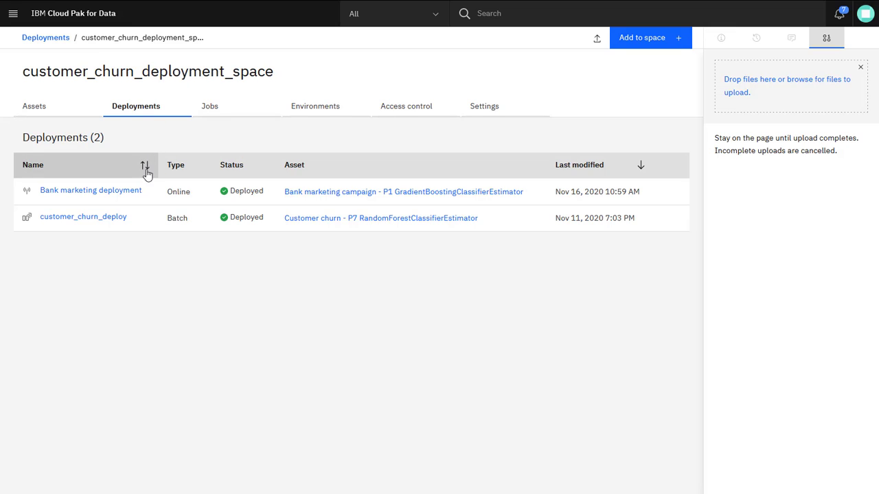
click(110, 191)
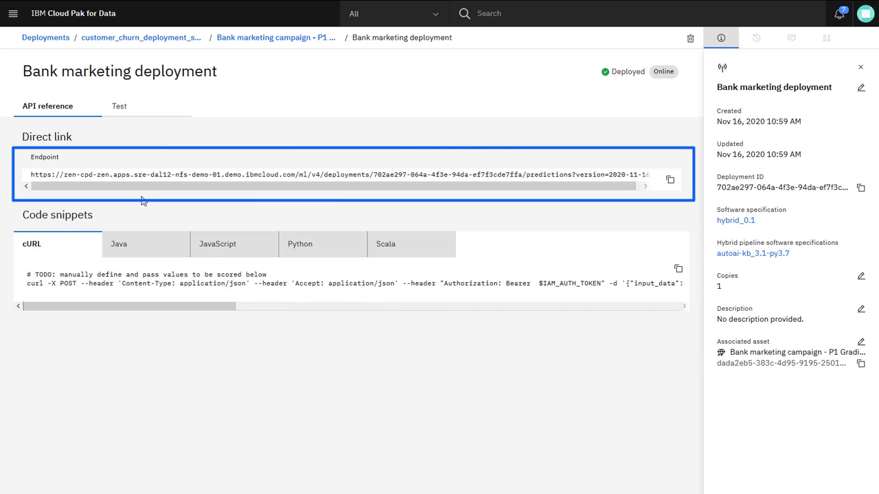
click(862, 72)
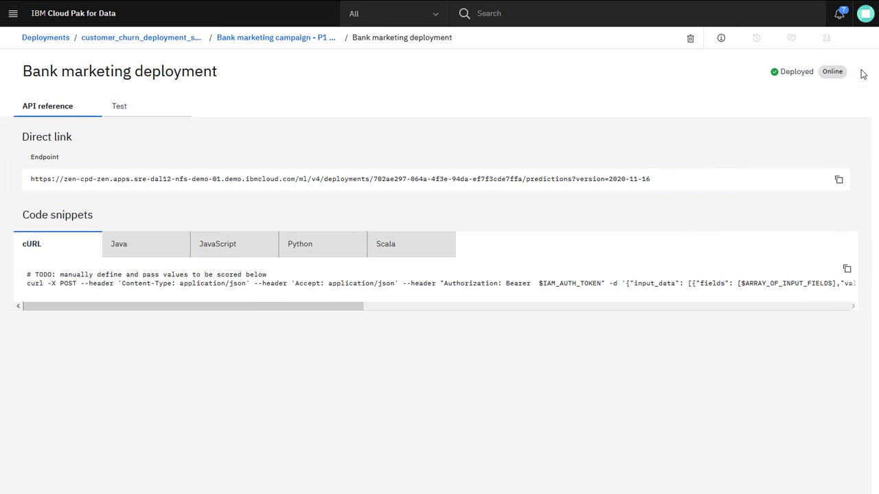
click(154, 248)
click(247, 249)
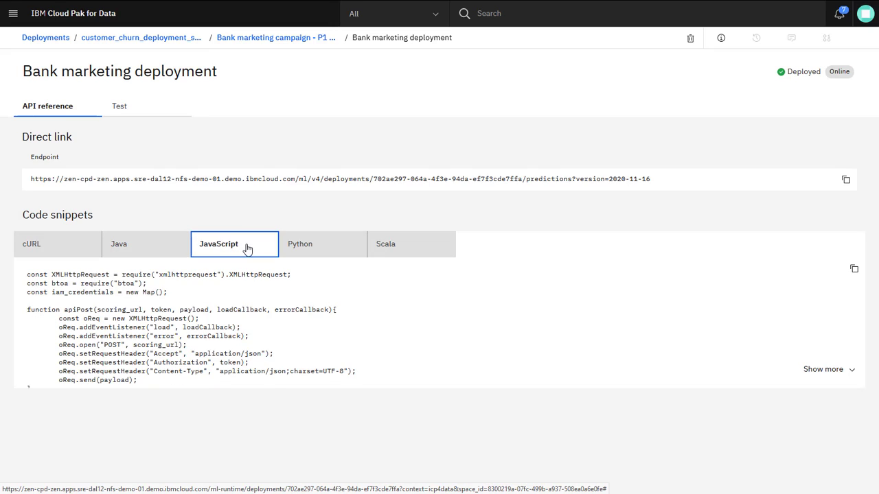
click(336, 245)
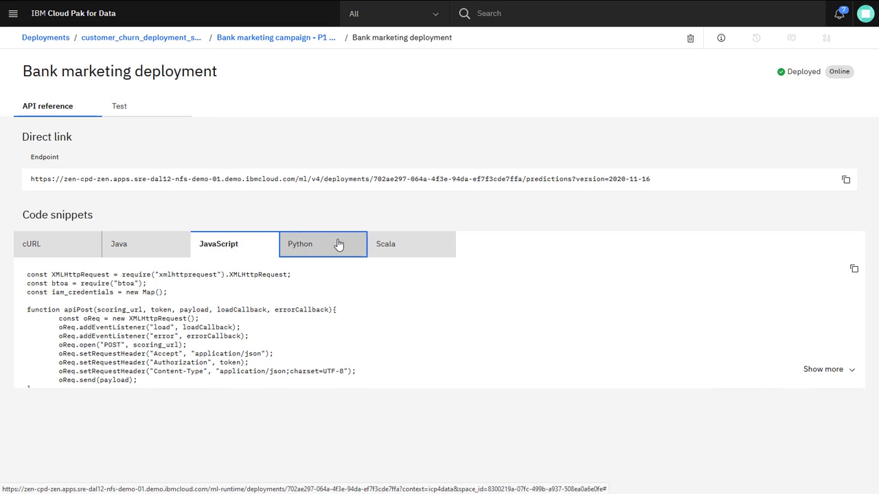
click(415, 246)
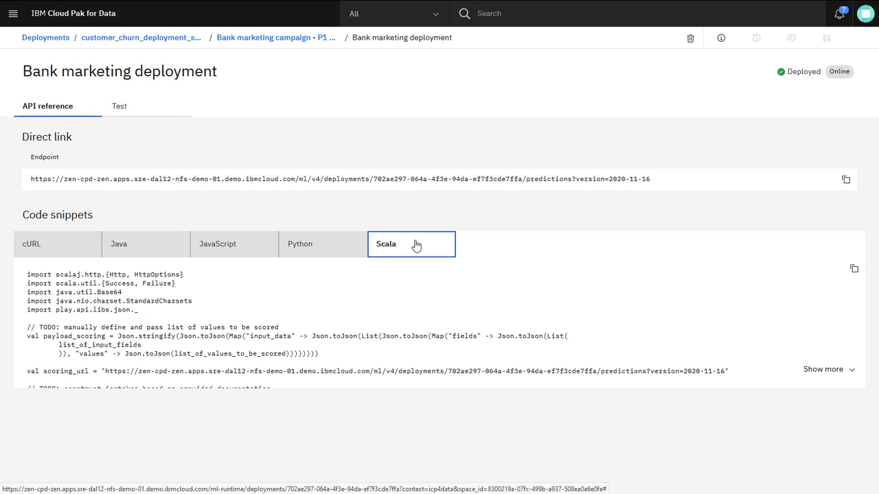
Test the deployment with JSON input data for a 30-year-old unemployed and a 21-year-old student customer, and run the prediction
click(132, 115)
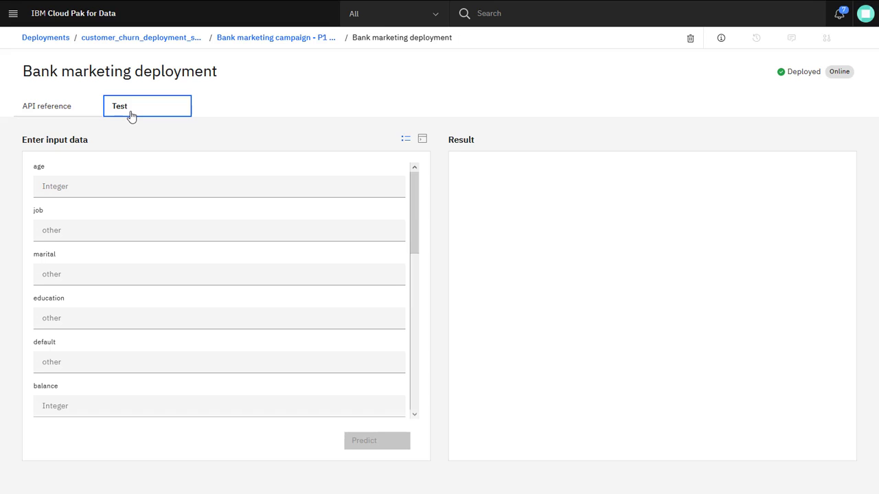
click(422, 141)
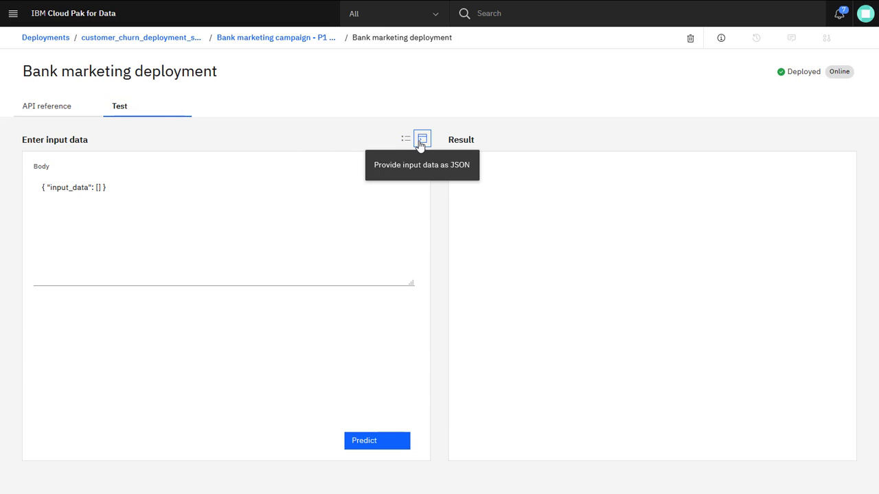
click(109, 188)
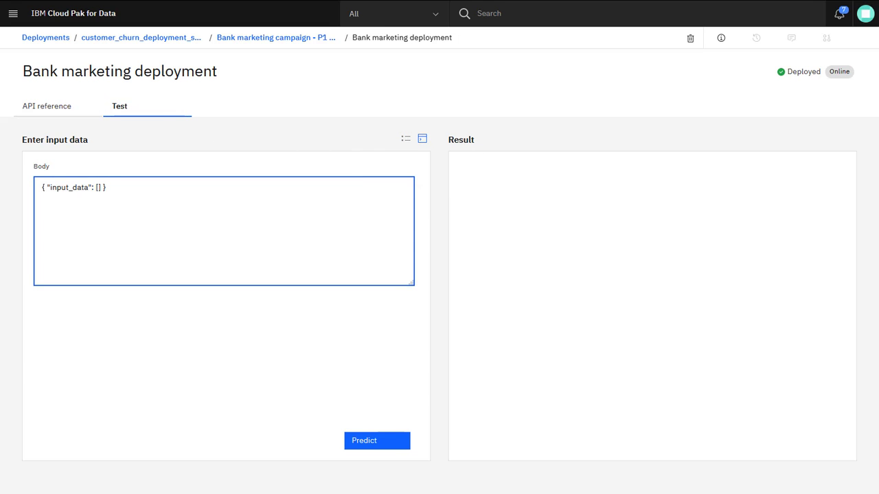
key(ctrl+a)
text({"input_data":[{"fields":["age","job","marital","education","default","balance","housing","loan","contact","day","month","duration","campaign","pdays","previous","poutcome"],"values":[[30,"unemployed","married","primary","no",1787,"no","no","cellular",19,"oct",79,1,0,0,"unknown"],[21,"student","single","secondary","no",2488,"no","no","cellular",30,"jun",258,6,169,3,"success"]]}]})
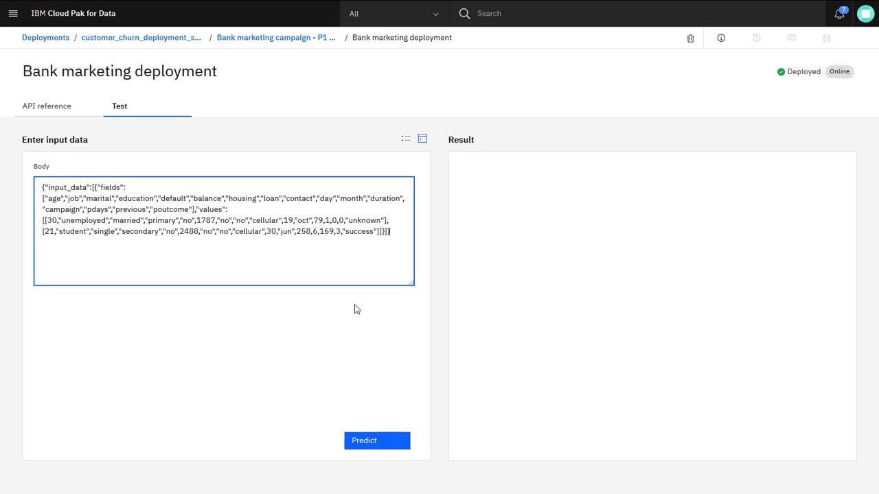
click(395, 446)
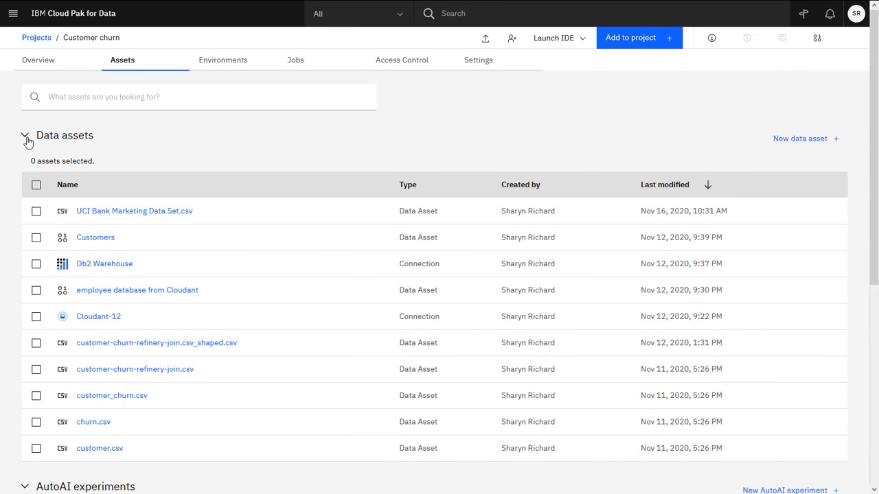
Collapse the Data assets and Notebooks sections in the Customer churn project's assets
click(25, 137)
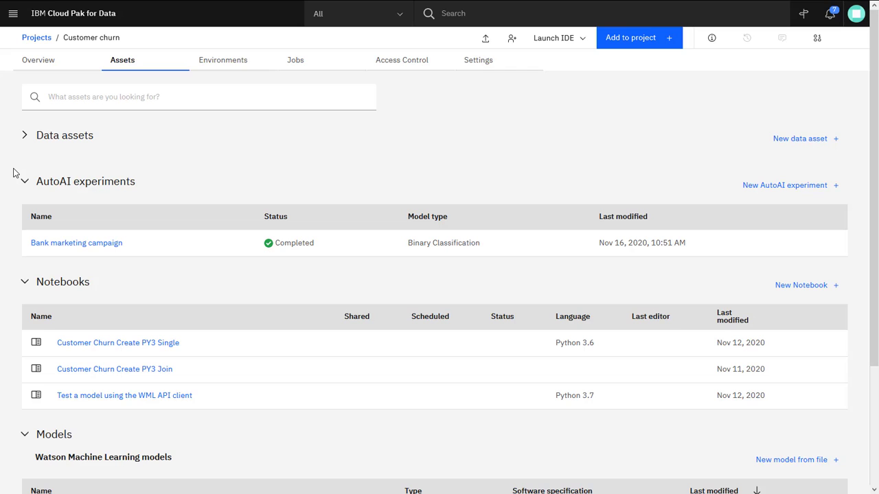
click(25, 282)
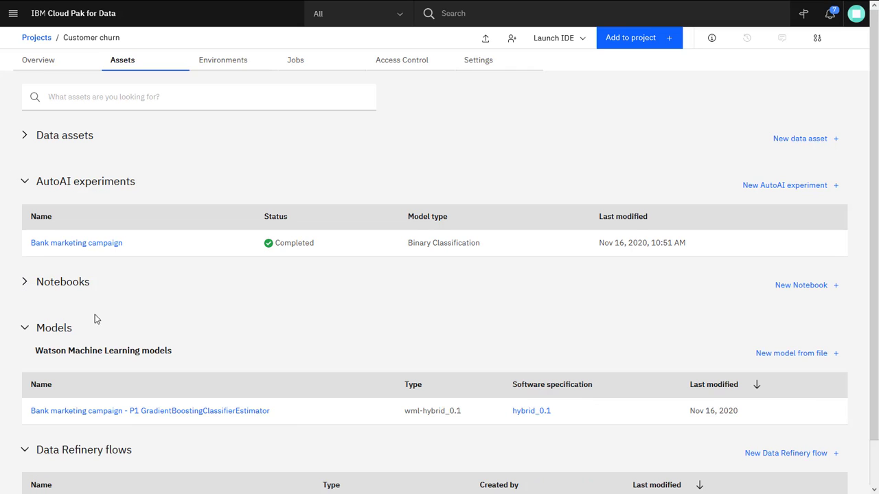